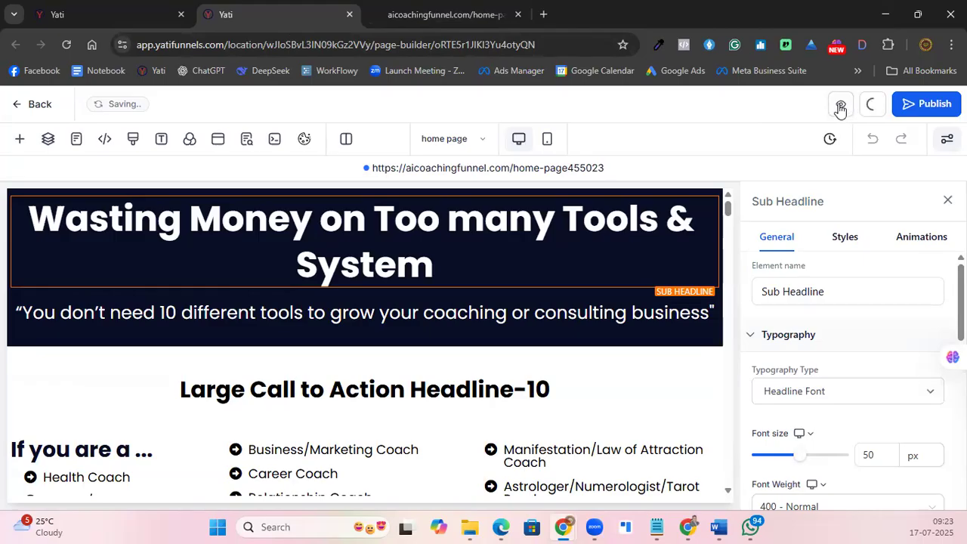
Open a preview of the home page and examine the main headline at its start.
click(839, 108)
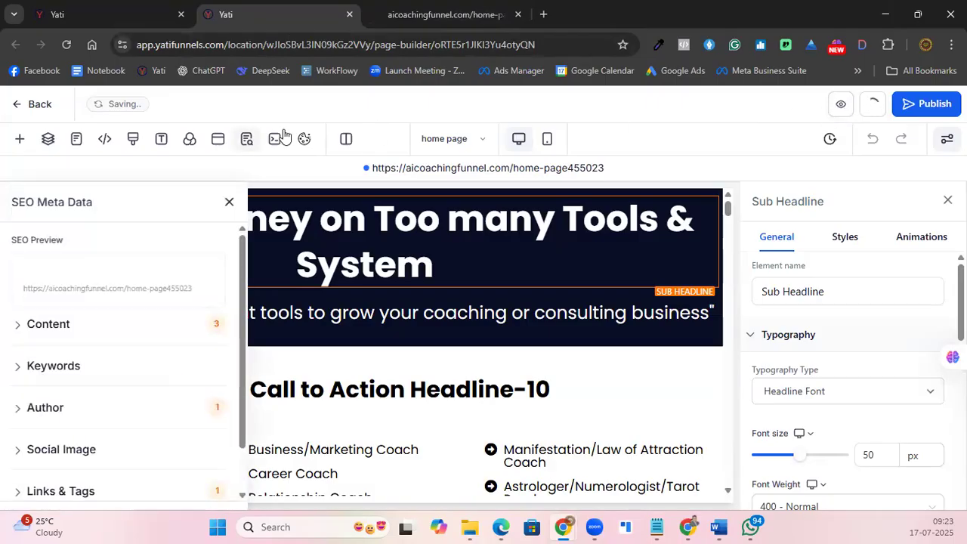
click(230, 203)
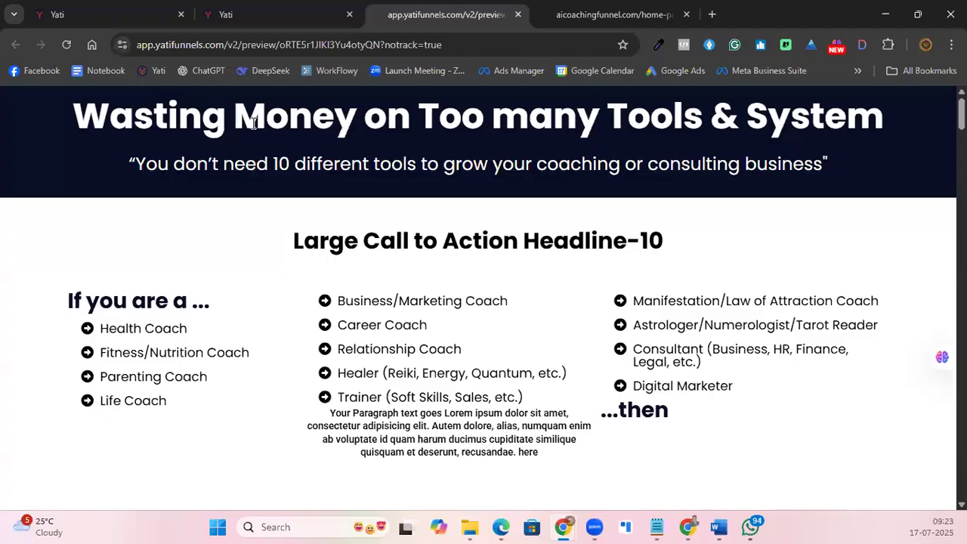
drag(254, 123, 91, 118)
click(75, 118)
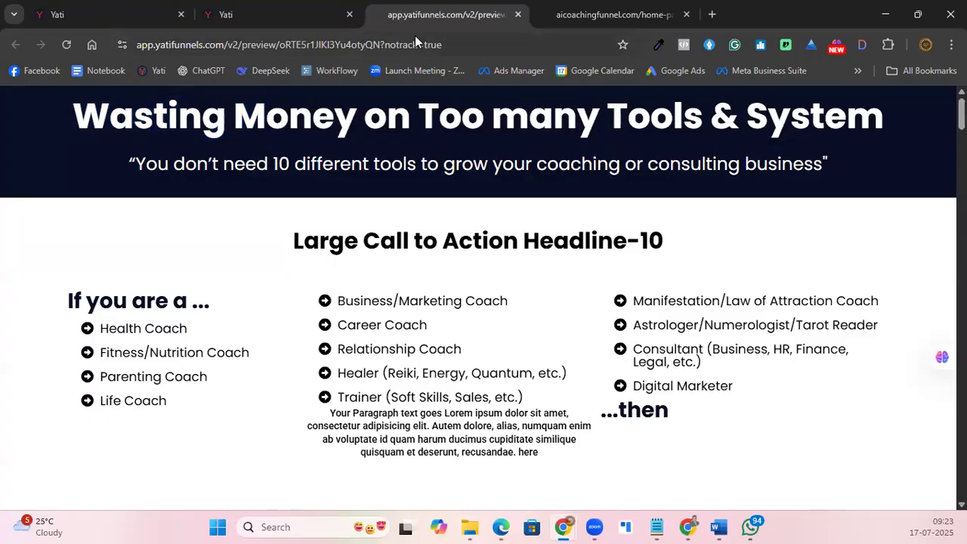
Return to the page editor and add the word "STOP" before "Wasting" in the main headline.
click(321, 15)
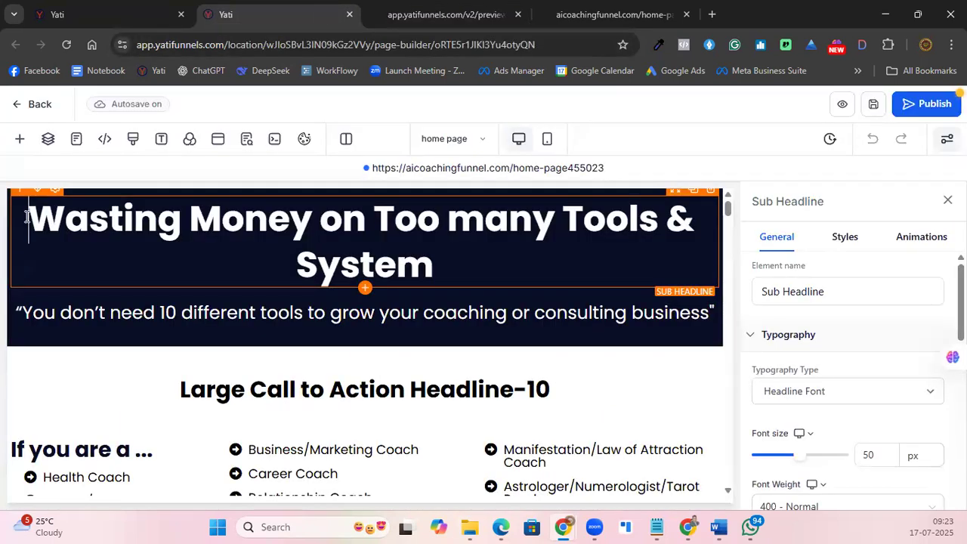
text(ST)
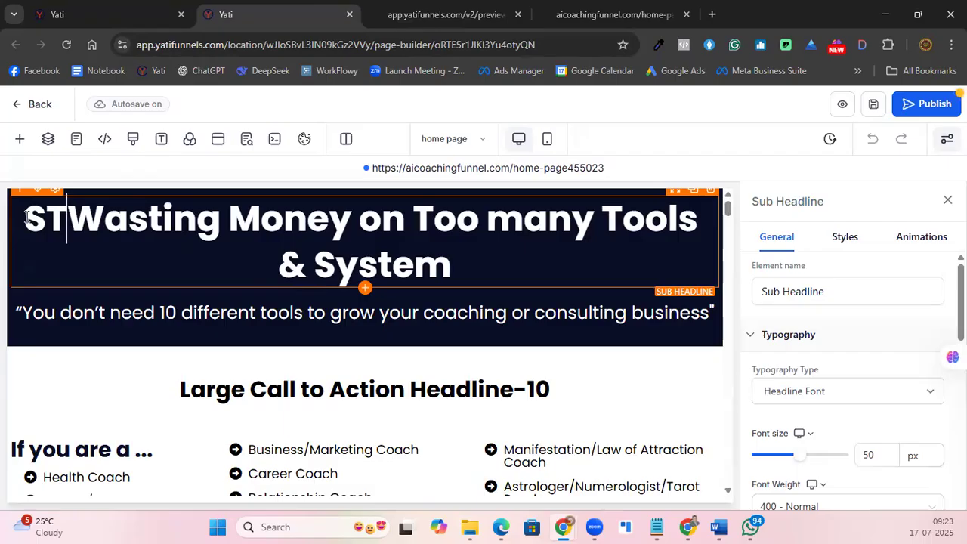
text(OP)
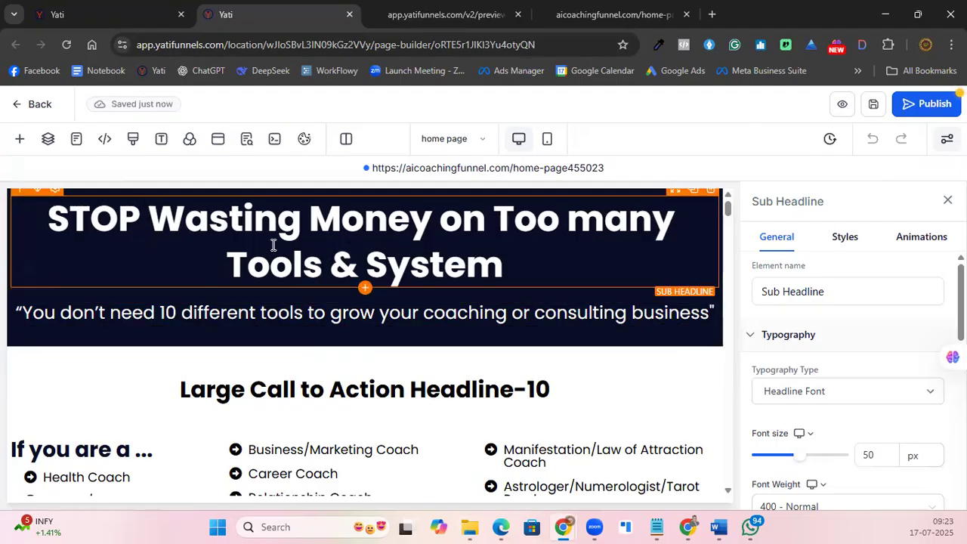
Color the word "Wasting" in the main headline with the yellow brand color fff601.
drag(151, 219, 301, 217)
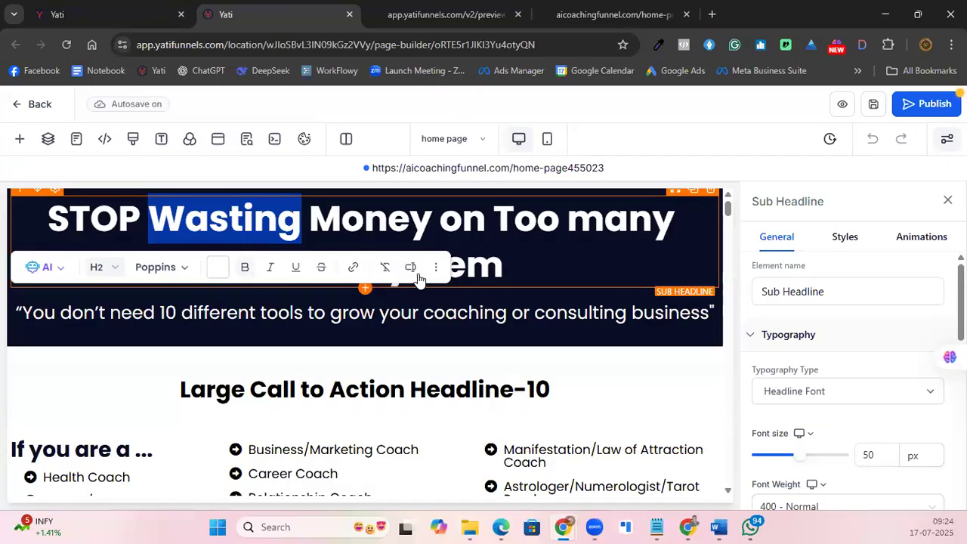
click(218, 270)
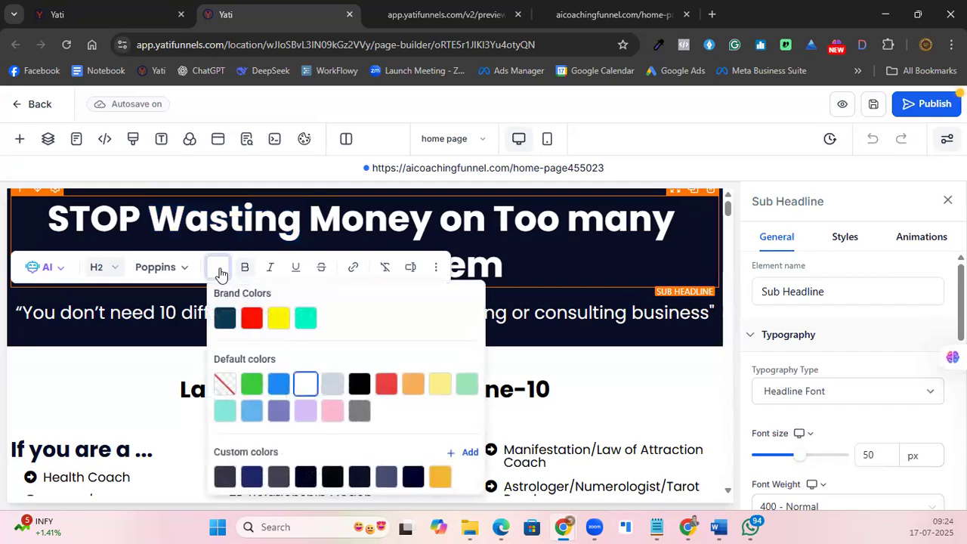
click(278, 319)
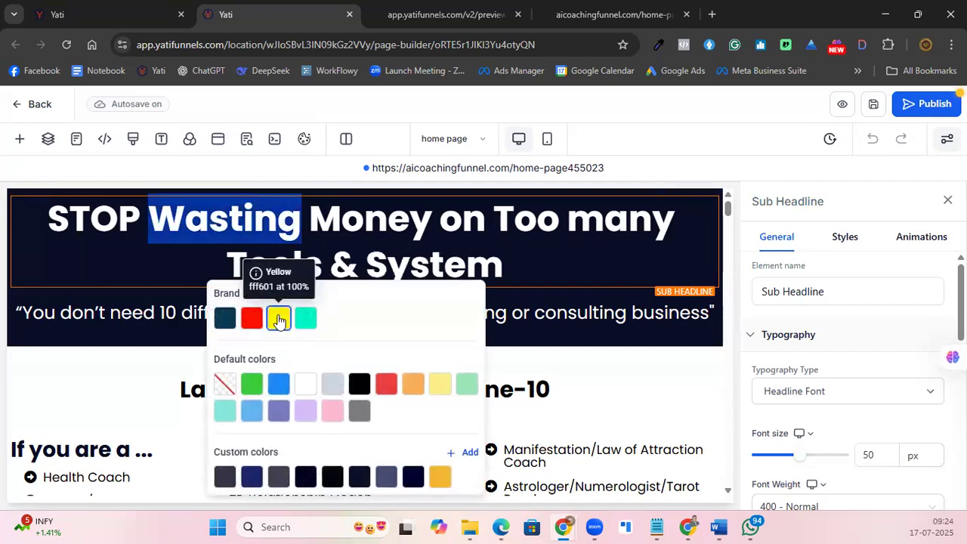
click(567, 274)
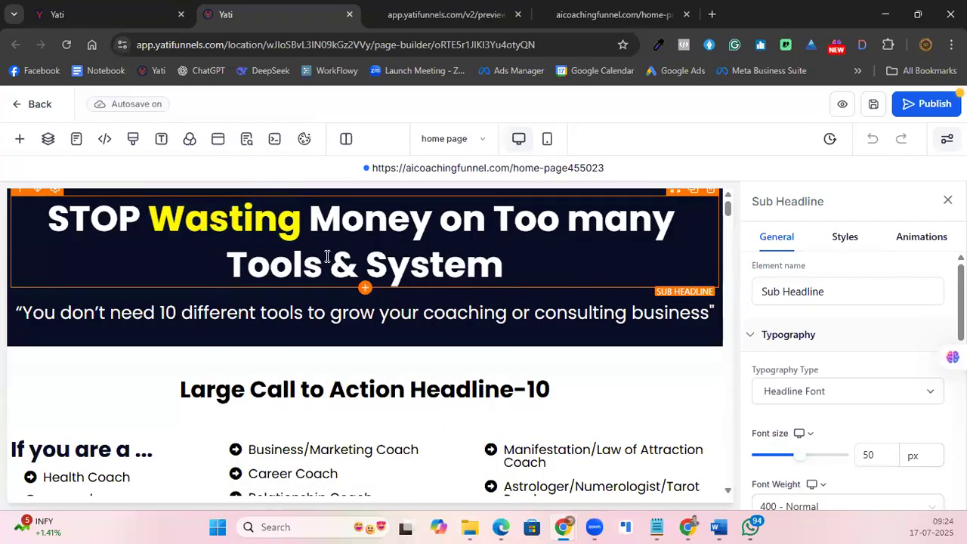
Color the word "System" in the main headline with the default red #e93d3d.
drag(367, 259, 506, 274)
click(420, 315)
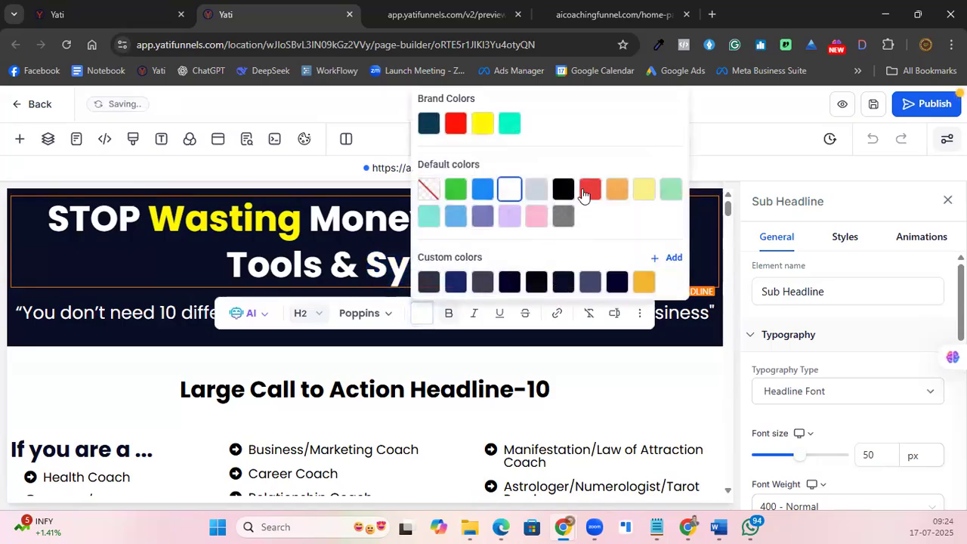
click(589, 190)
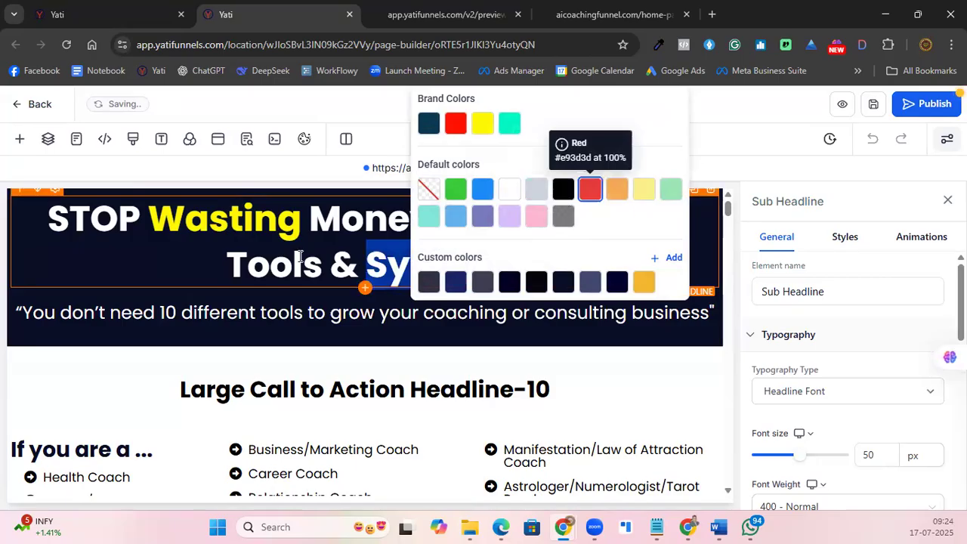
click(537, 267)
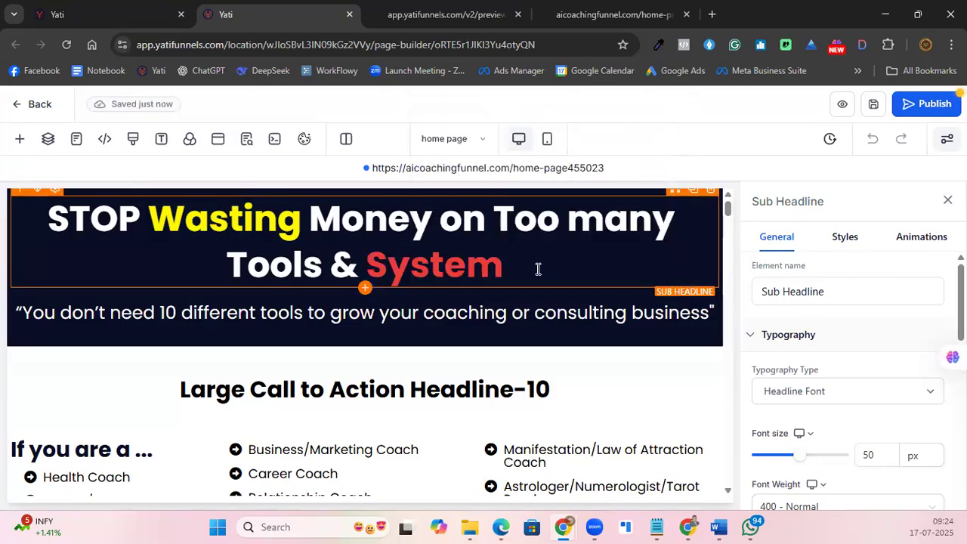
Save the page and open a fresh preview to check the recolored headline.
click(873, 106)
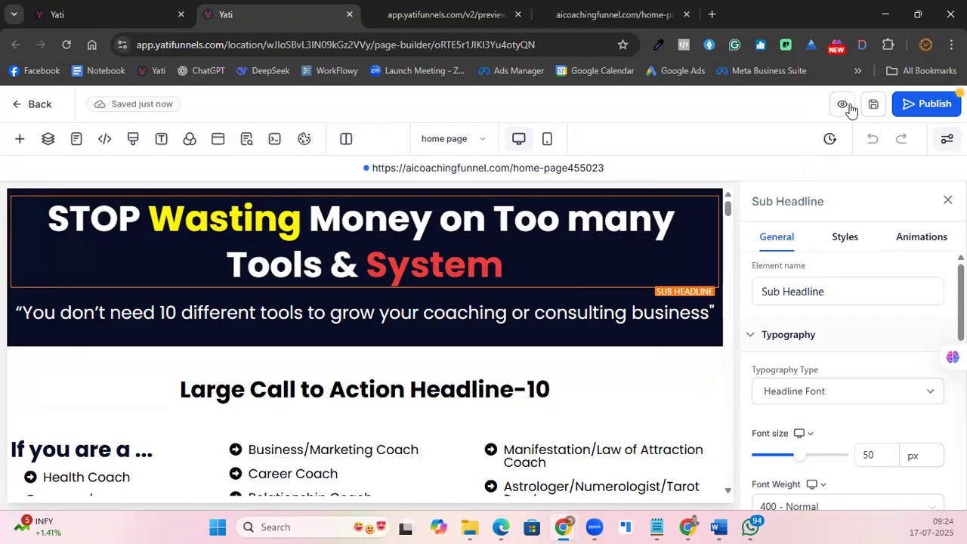
click(842, 106)
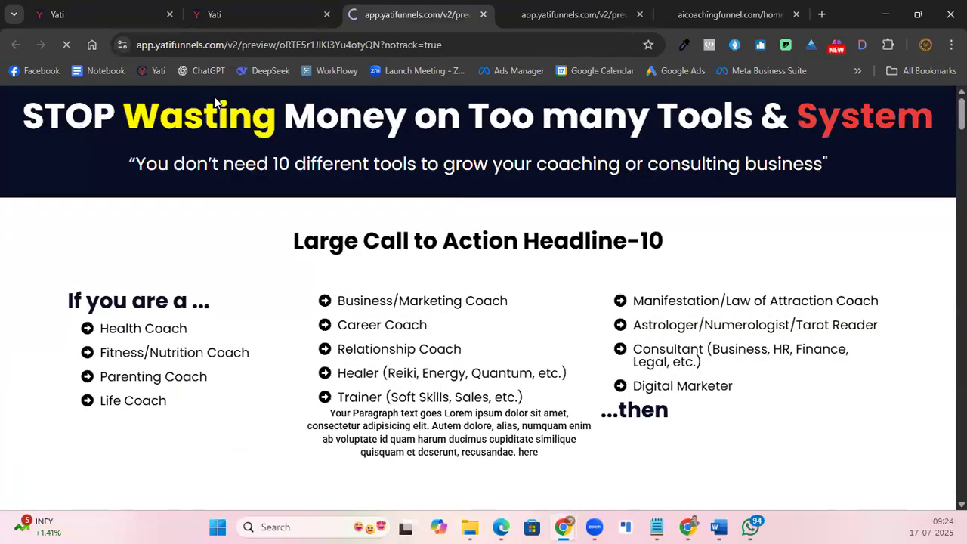
drag(814, 126, 758, 138)
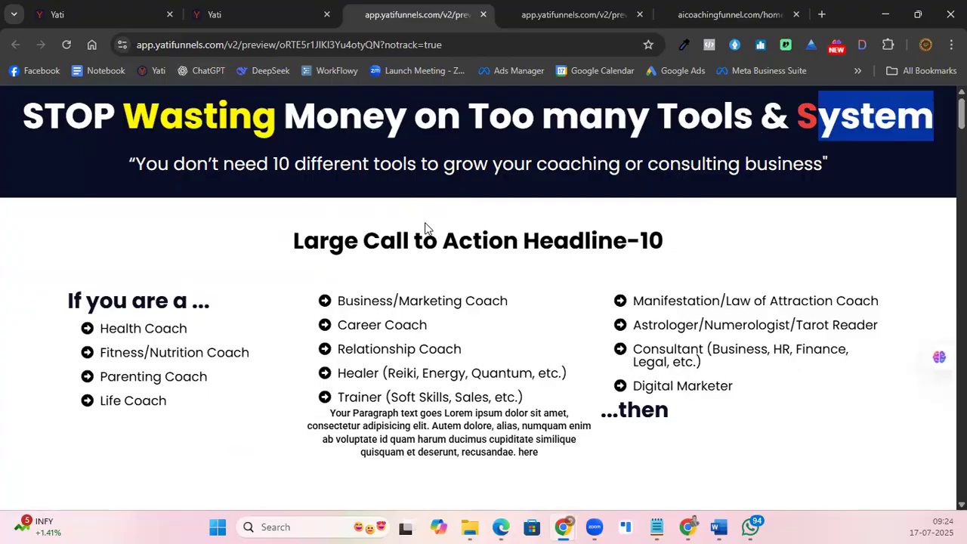
scroll(425, 227, down, 3)
scroll(425, 226, up, 3)
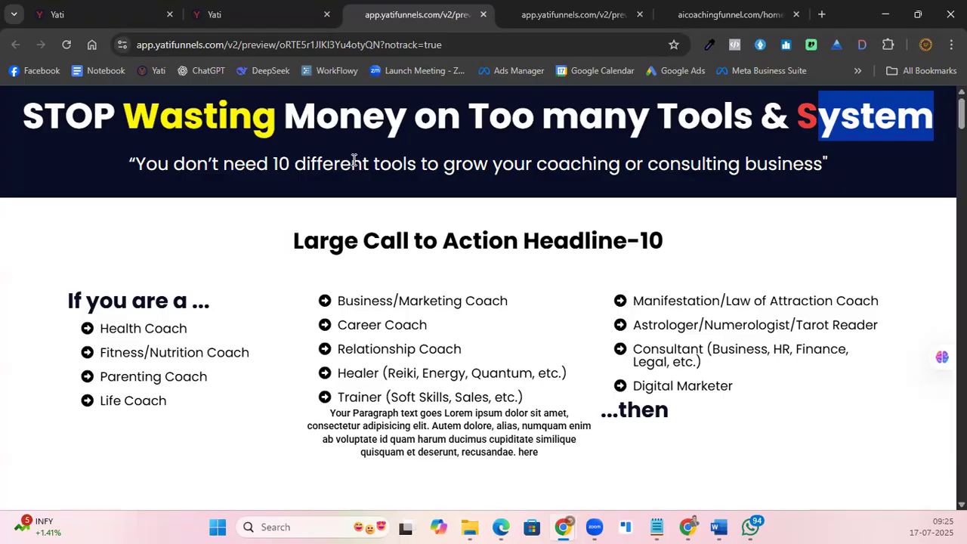
Return to the page editor and select the logo image in the "Welcome to Yati Funnels" section.
click(243, 16)
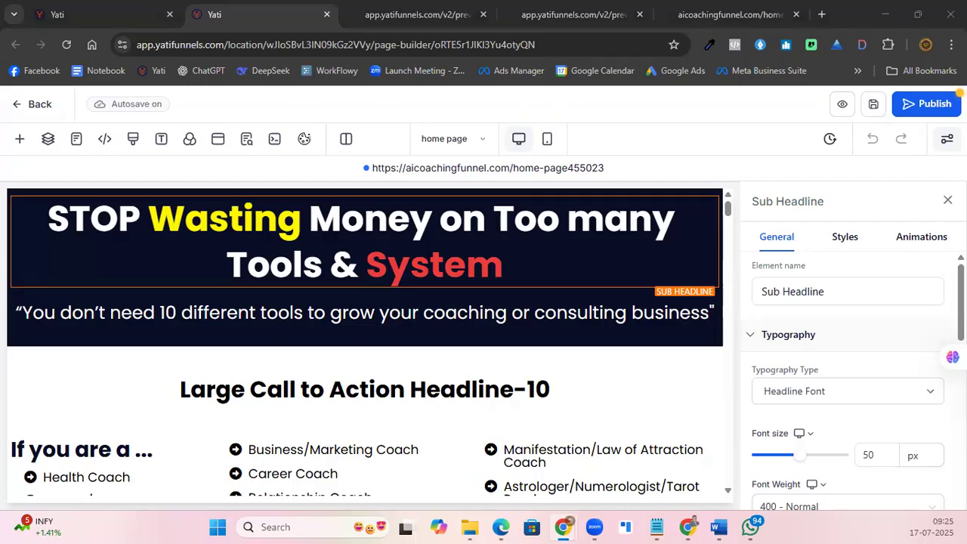
scroll(400, 386, down, 5)
scroll(376, 379, down, 15)
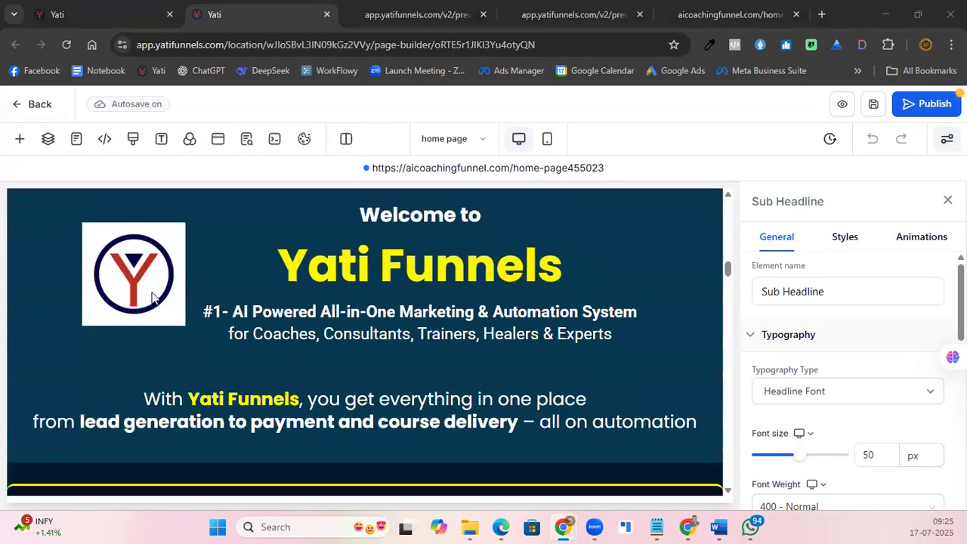
click(154, 283)
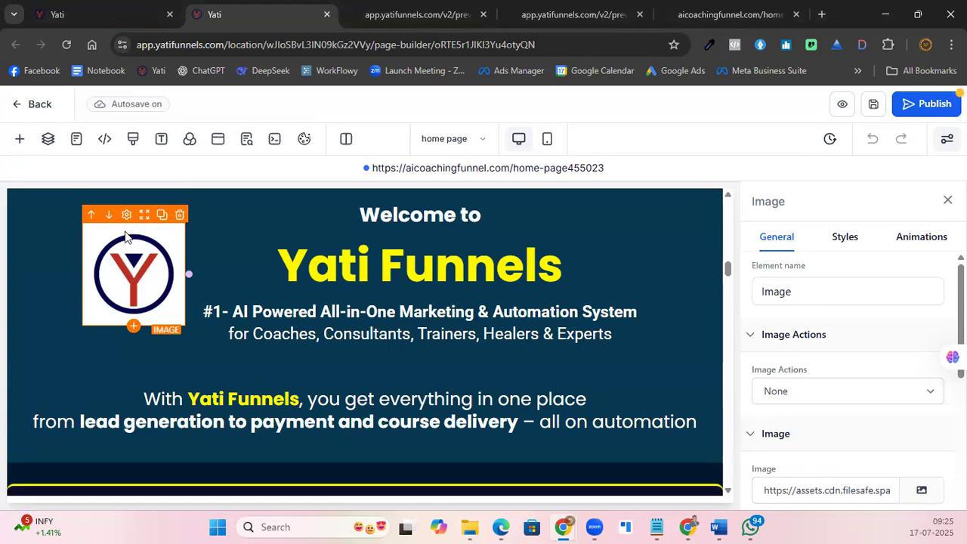
Open the media storage for the "Insurance Coach & Leader" portrait in the last row of coaches.
scroll(130, 273, down, 6)
scroll(352, 322, down, 10)
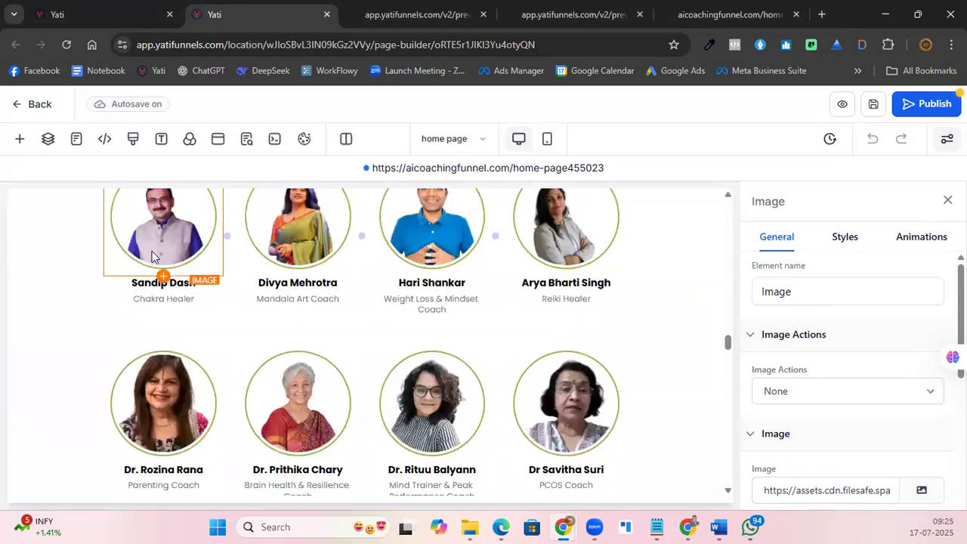
scroll(162, 293, down, 2)
scroll(189, 355, down, 3)
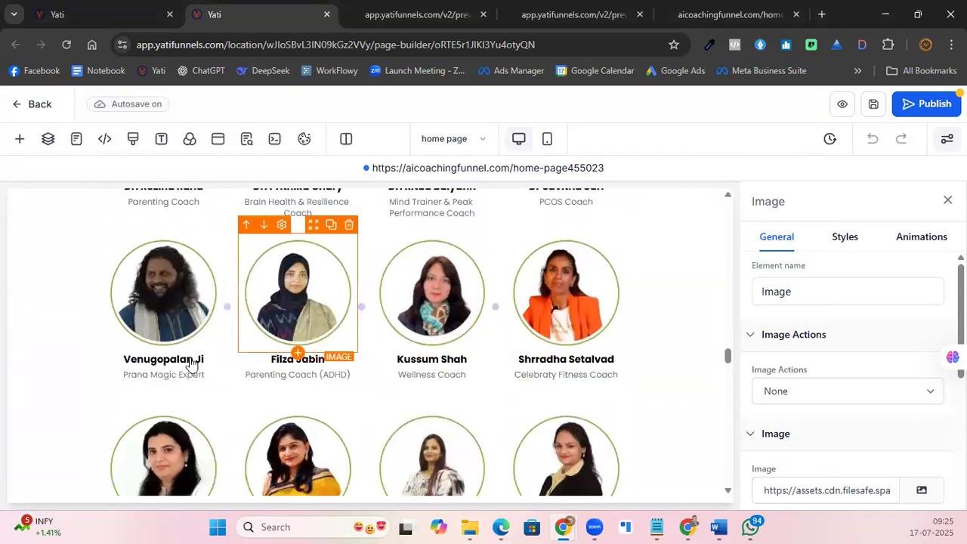
scroll(429, 378, down, 7)
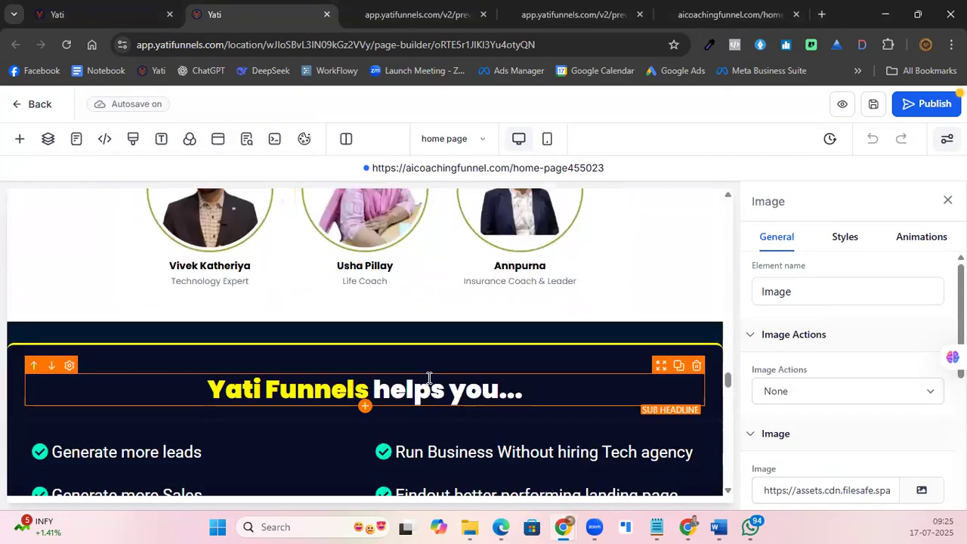
scroll(428, 378, up, 2)
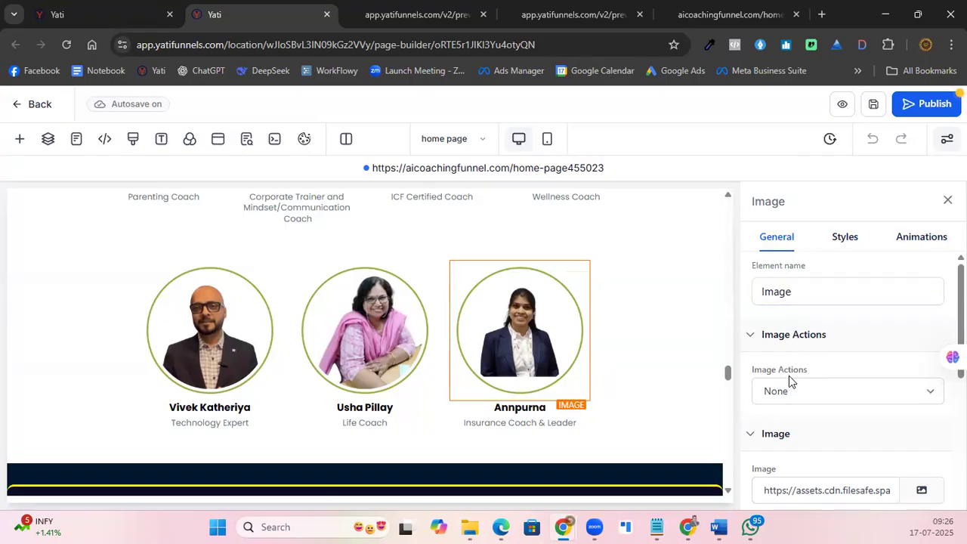
scroll(789, 377, down, 1)
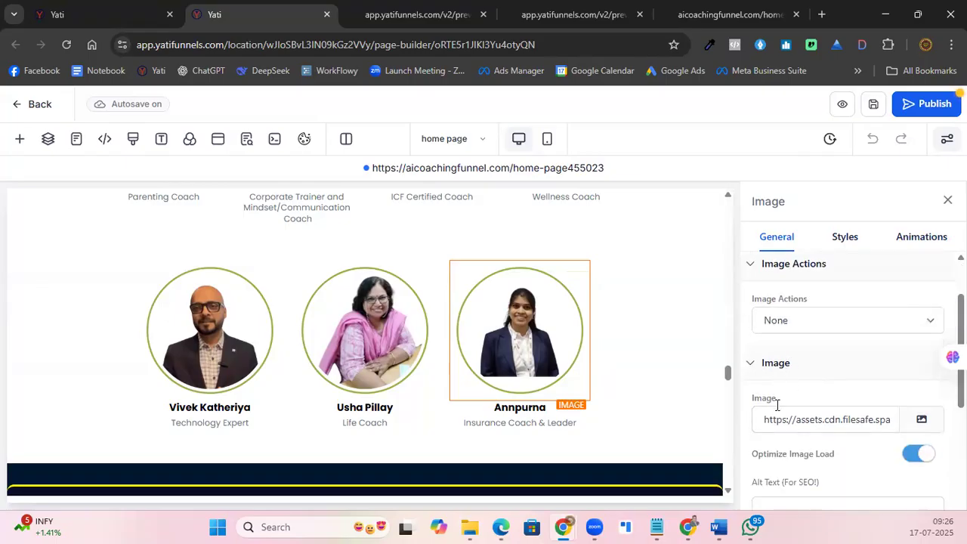
drag(767, 421, 887, 416)
click(864, 398)
click(921, 421)
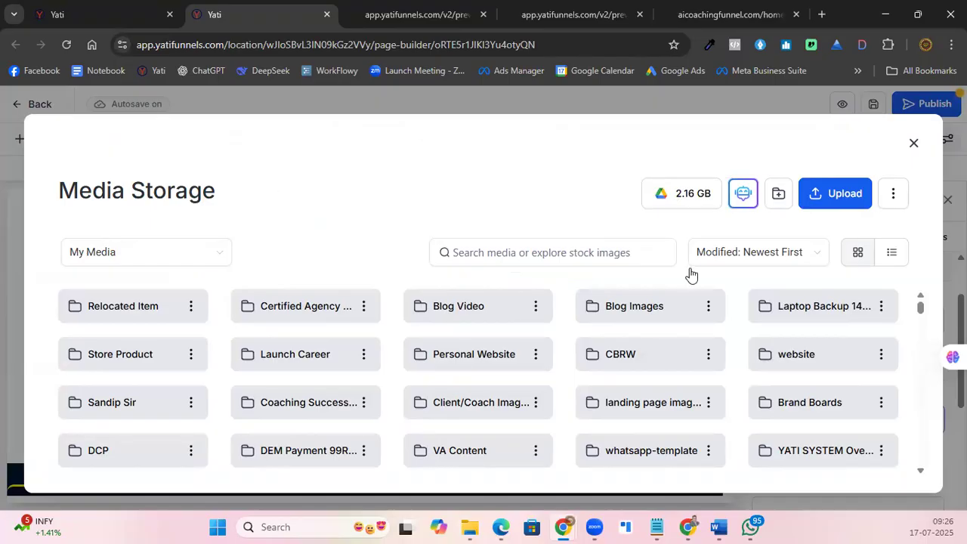
Upload the photo 10.JPG from the branding photoshoot folder on the Desktop to the media storage.
scroll(551, 350, down, 10)
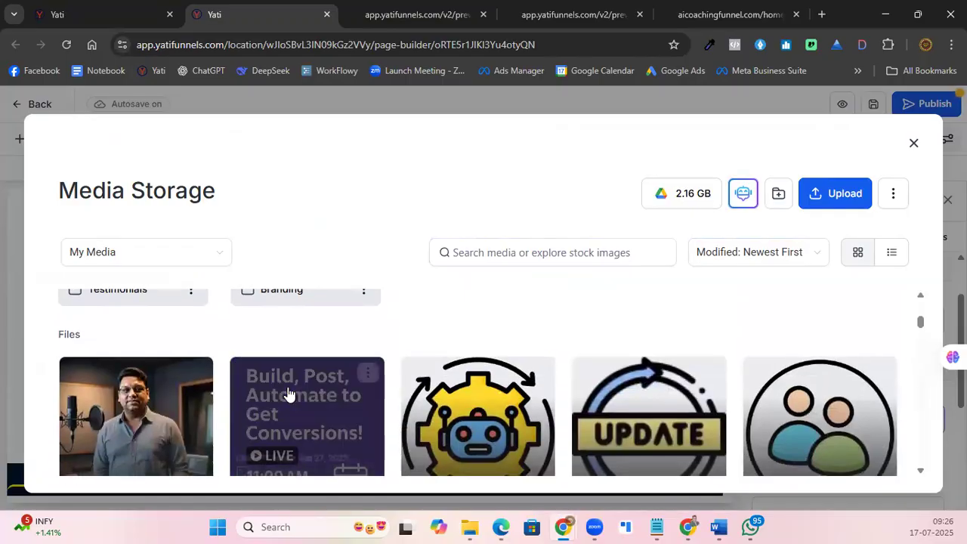
scroll(287, 393, down, 1)
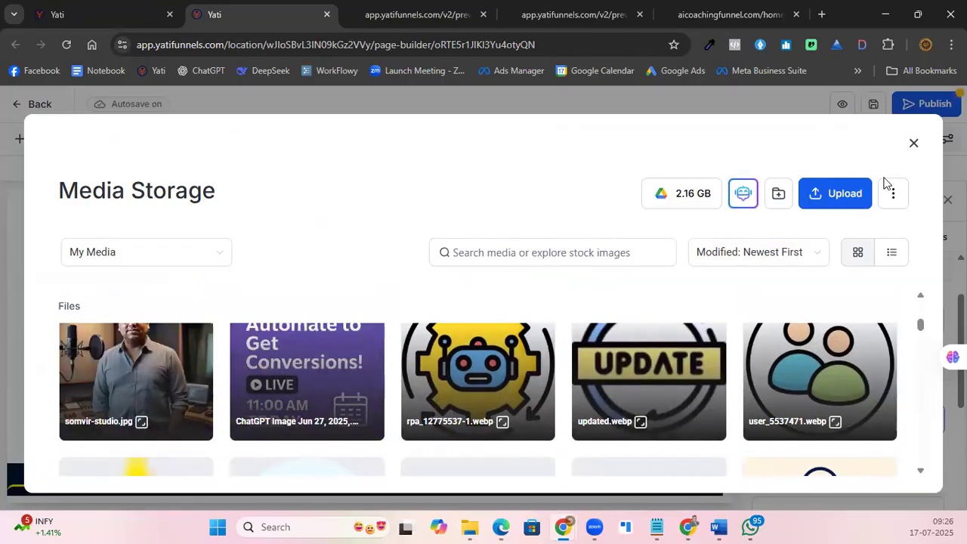
click(836, 195)
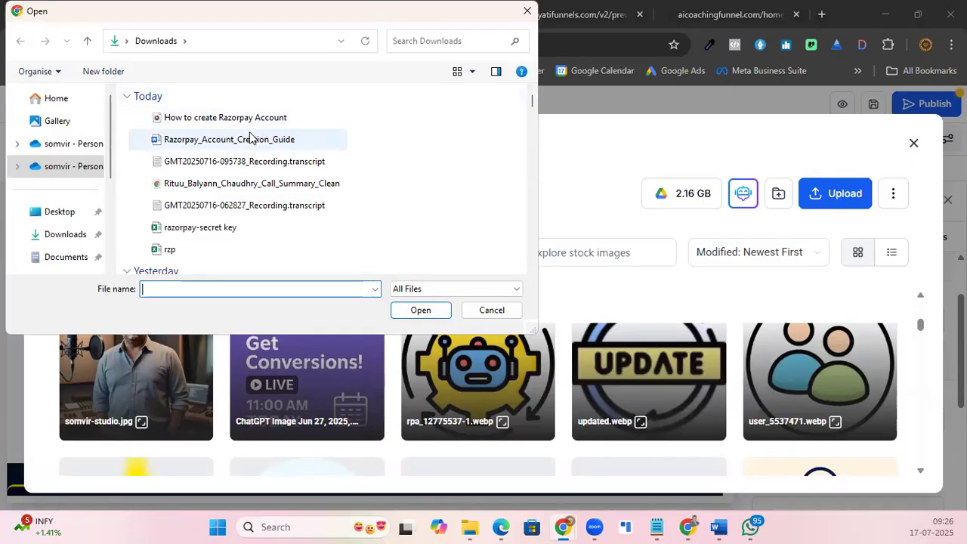
click(61, 213)
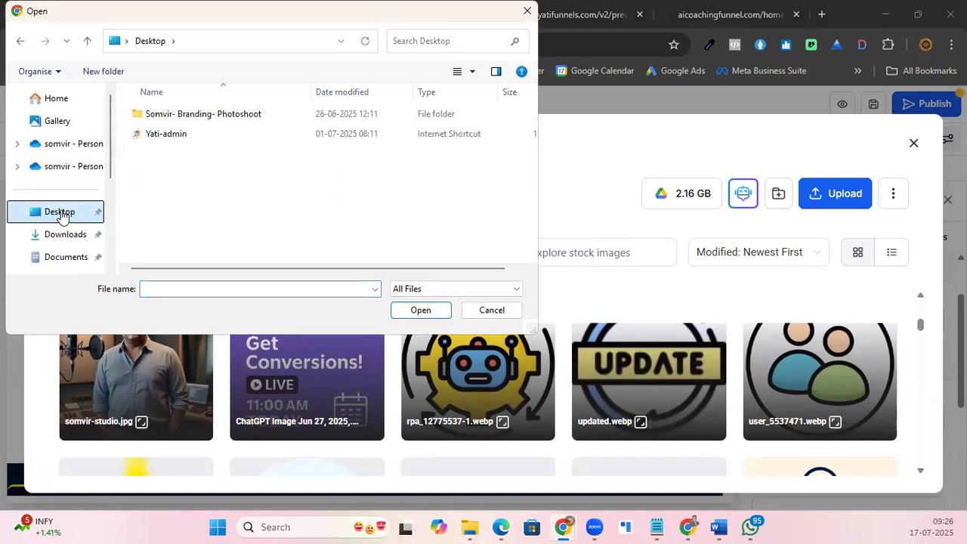
click(179, 113)
double_click(180, 113)
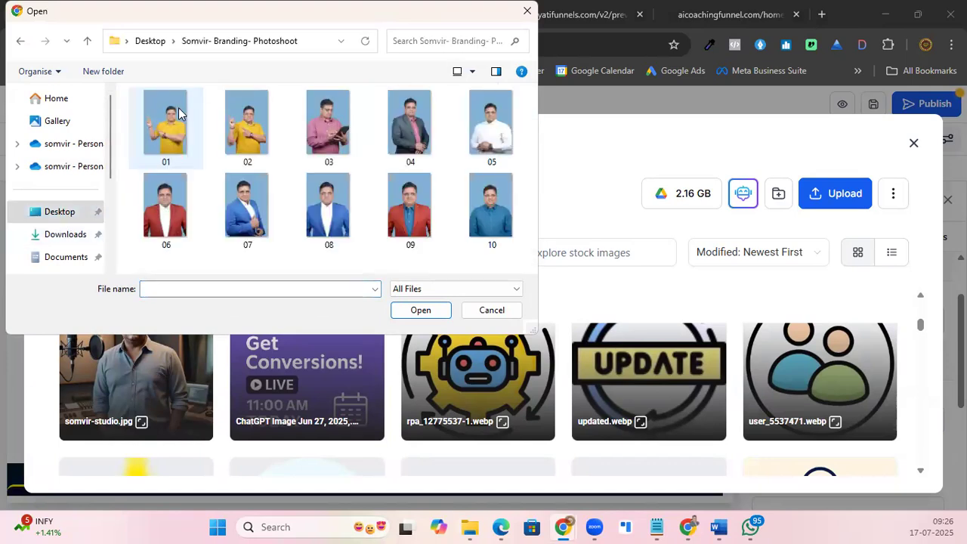
click(490, 206)
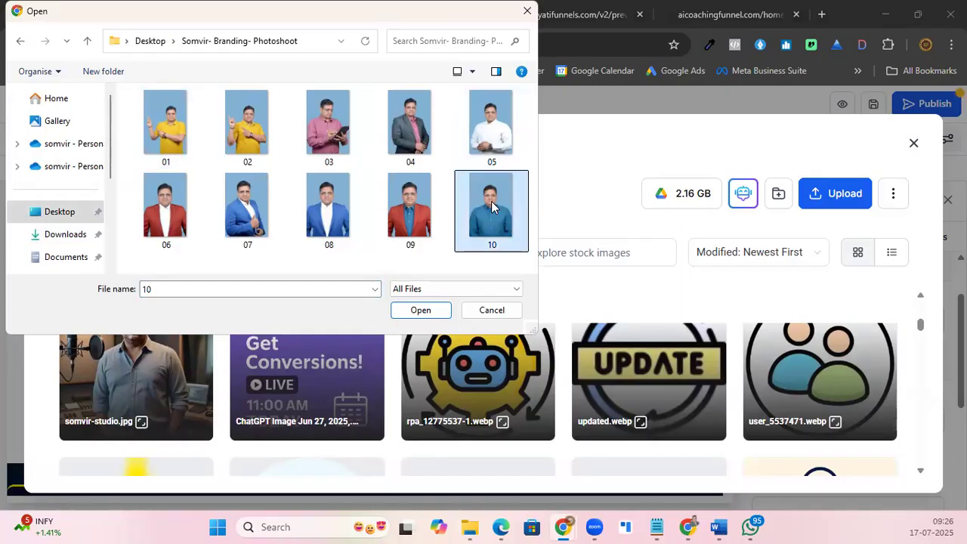
click(427, 309)
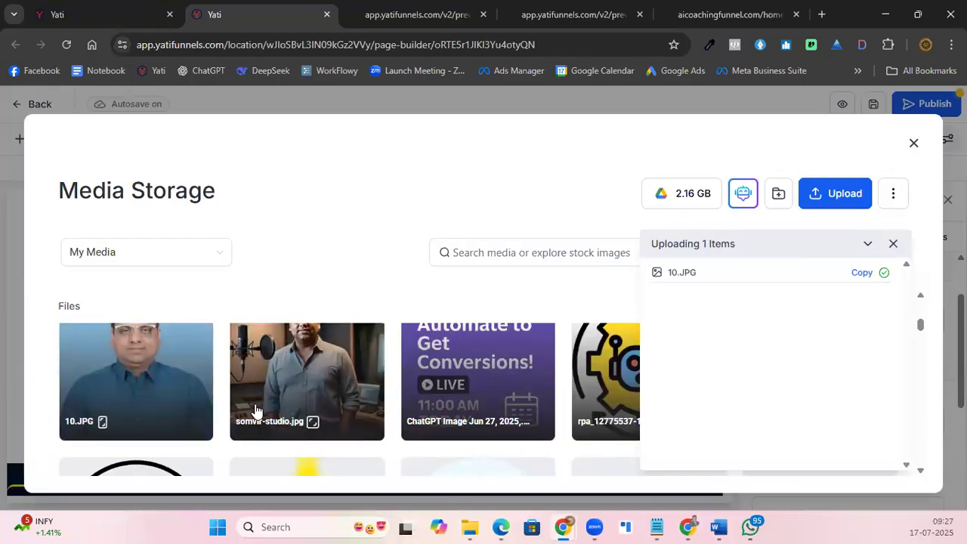
Replace the "Insurance Coach & Leader" portrait with 10.JPG and decline saving the universal section changes.
click(136, 373)
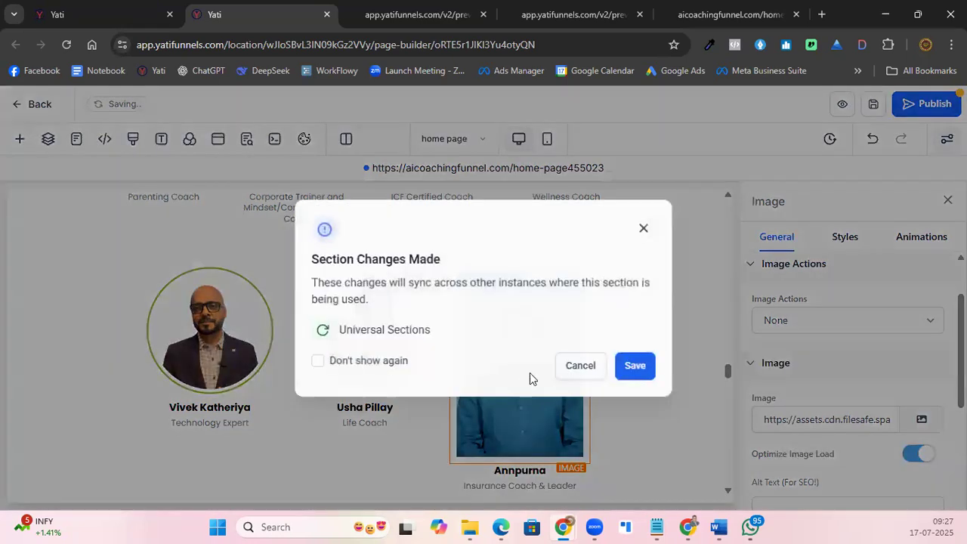
click(583, 367)
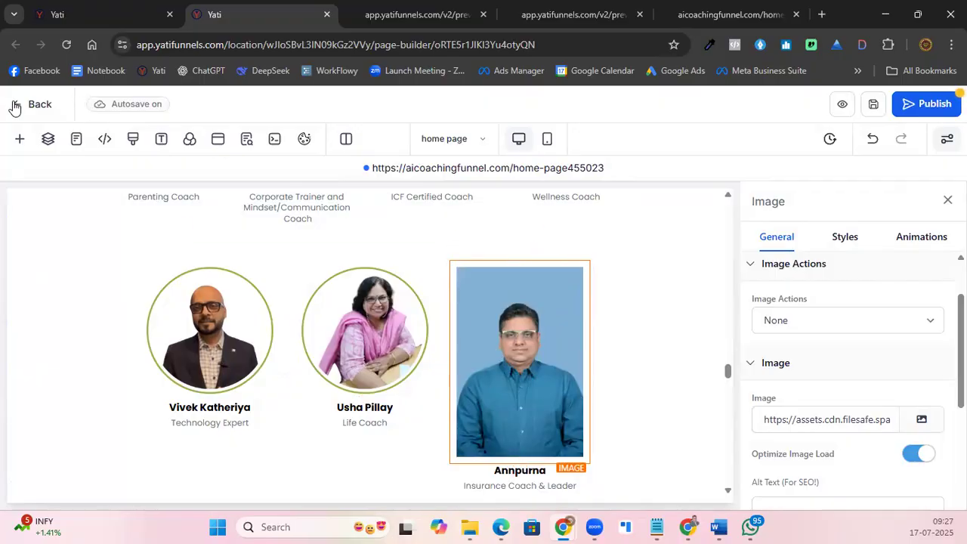
Undo the replacement of the "Insurance Coach & Leader" portrait in the last row of coaches.
click(873, 140)
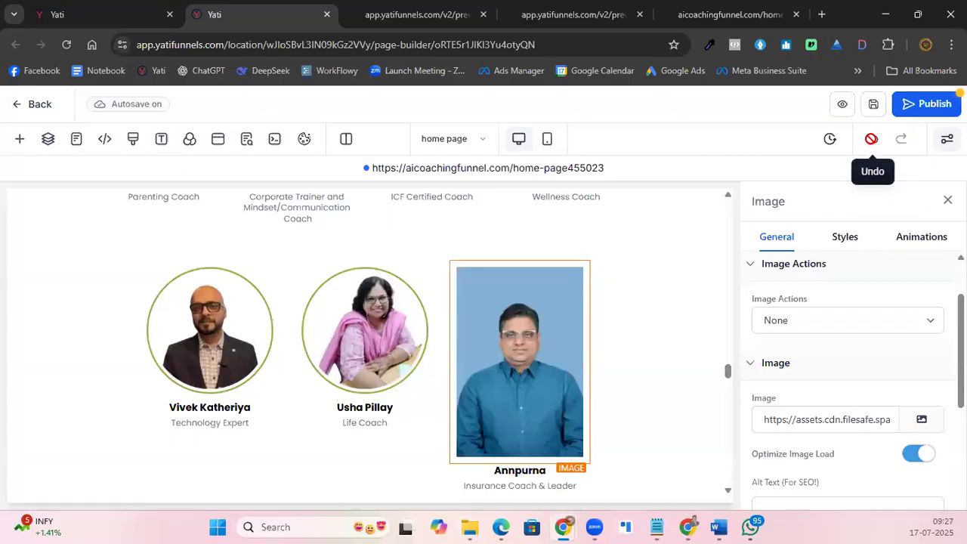
scroll(615, 340, up, 10)
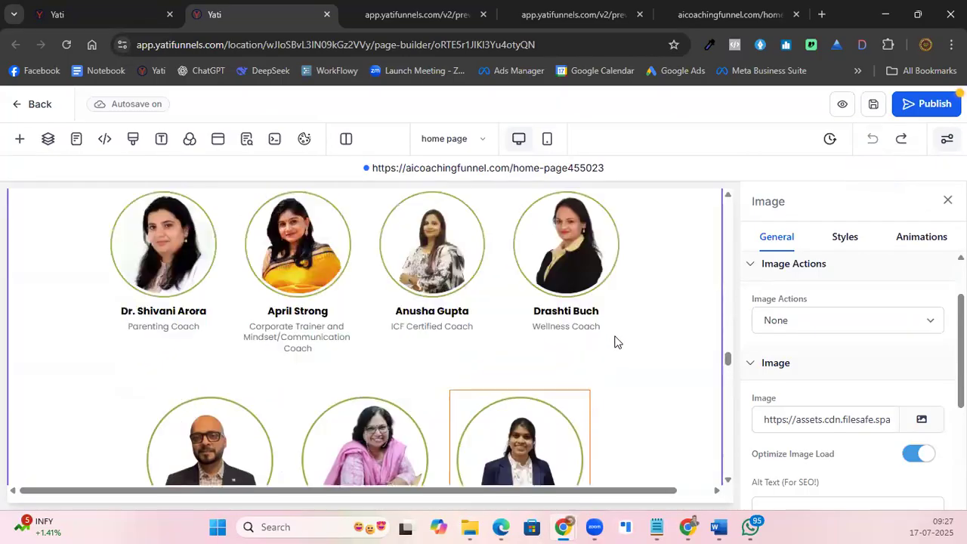
scroll(615, 341, up, 3)
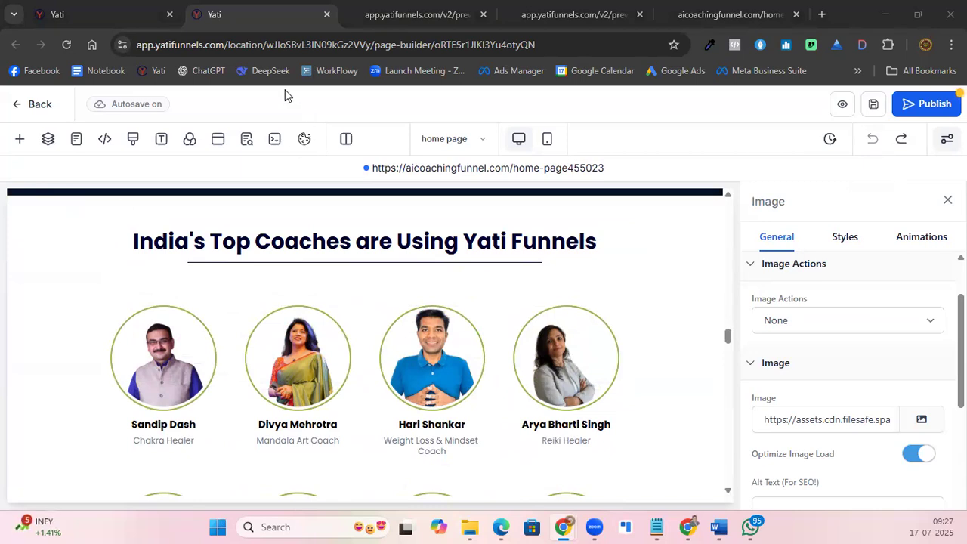
Set the font of the "Connect with Facebook and Understand your audience for better Audience" paragraph to Open Sans.
scroll(484, 352, down, 4)
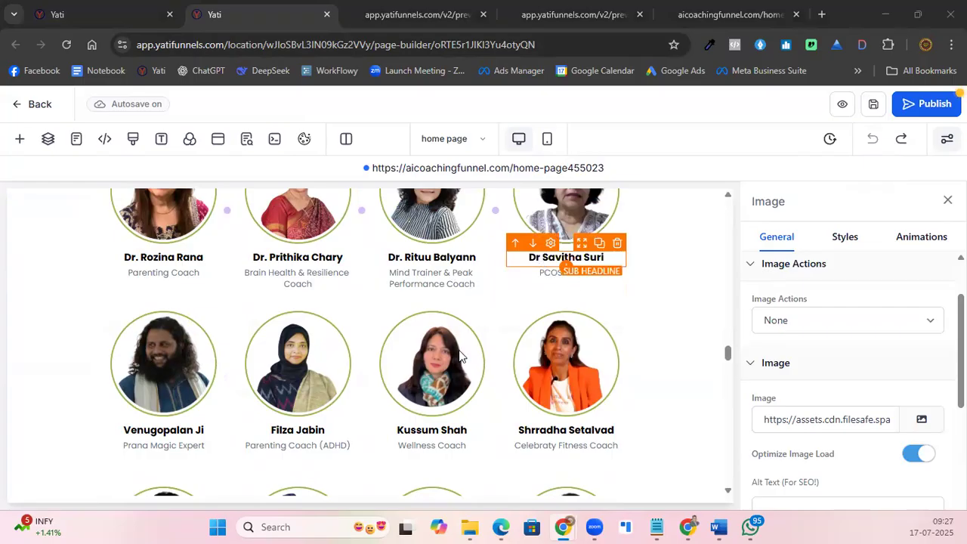
scroll(451, 354, down, 10)
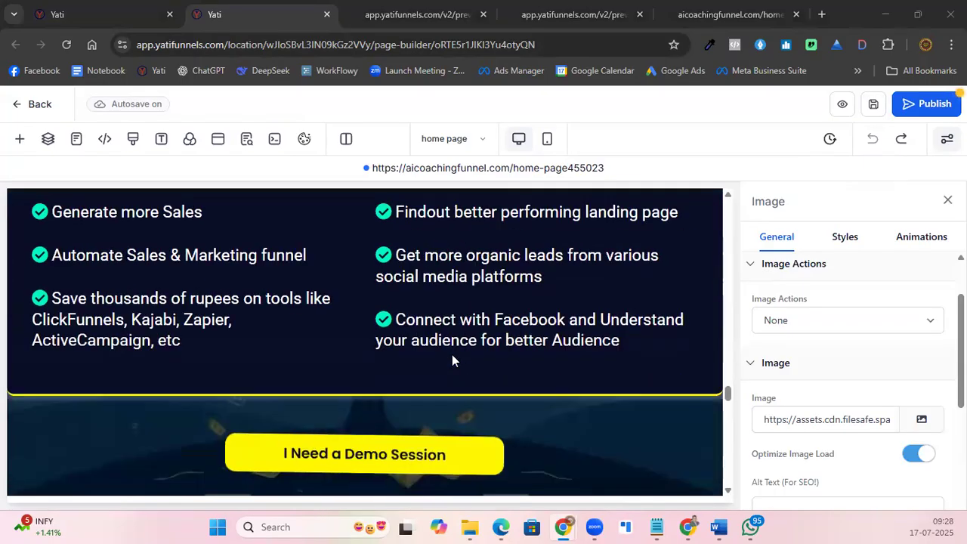
click(512, 320)
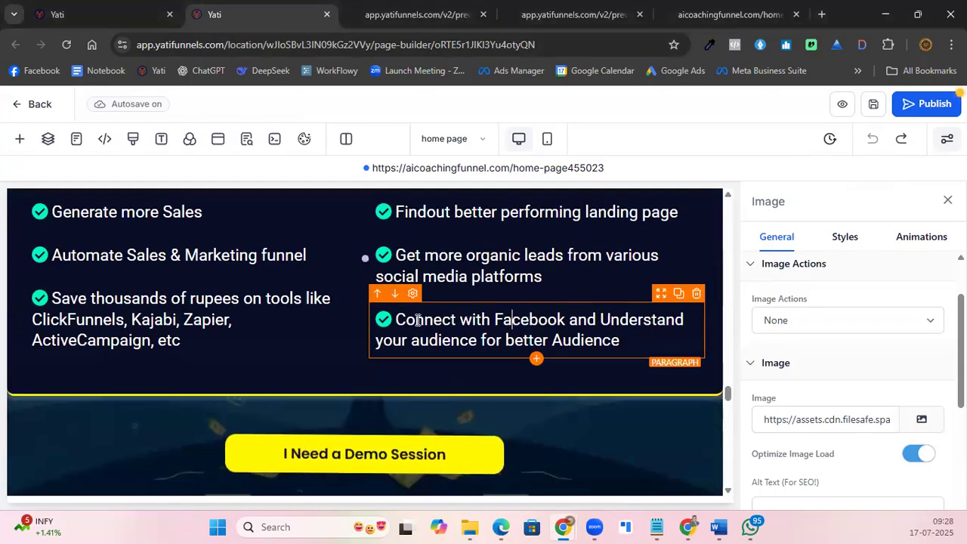
drag(396, 320, 626, 335)
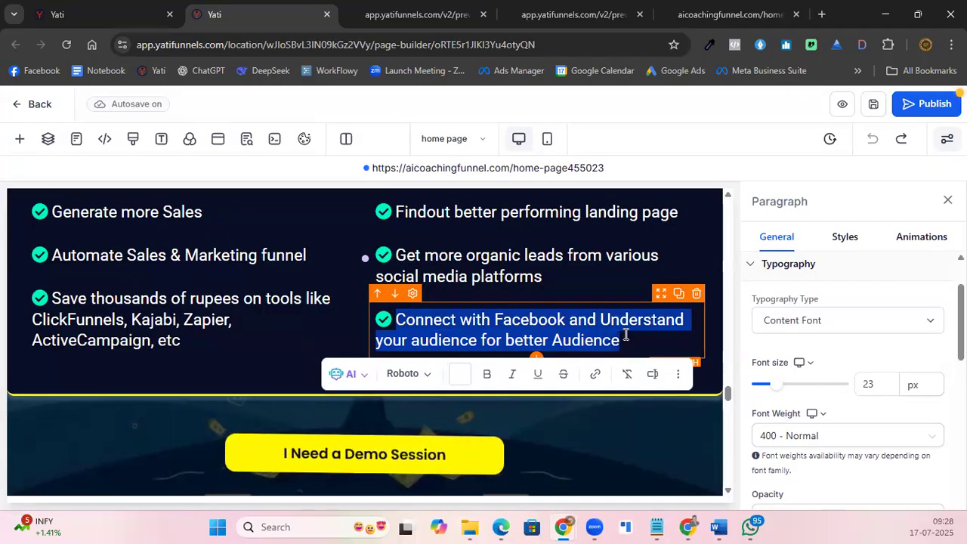
click(417, 374)
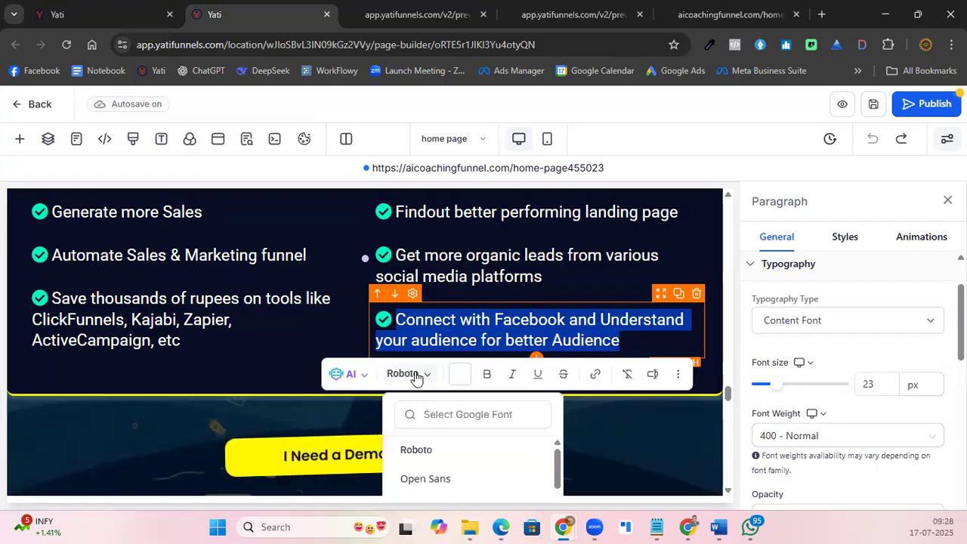
click(425, 479)
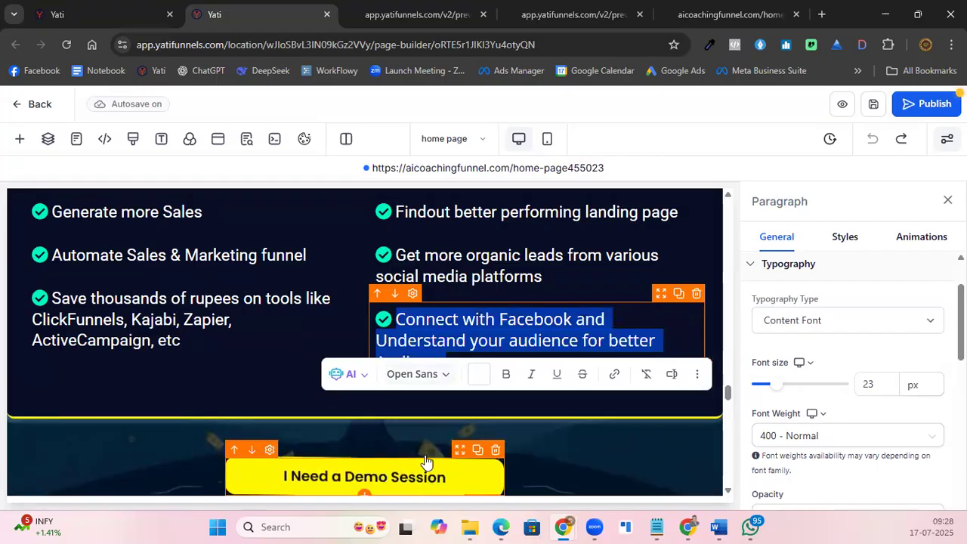
click(645, 317)
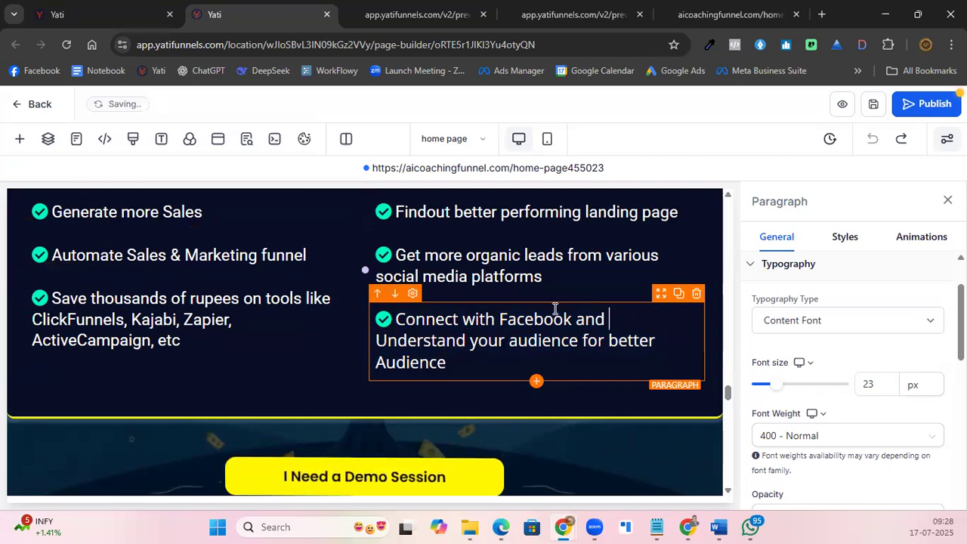
Switch the editor to the mobile layout and review the page from the feature lists up to the main headline.
click(548, 141)
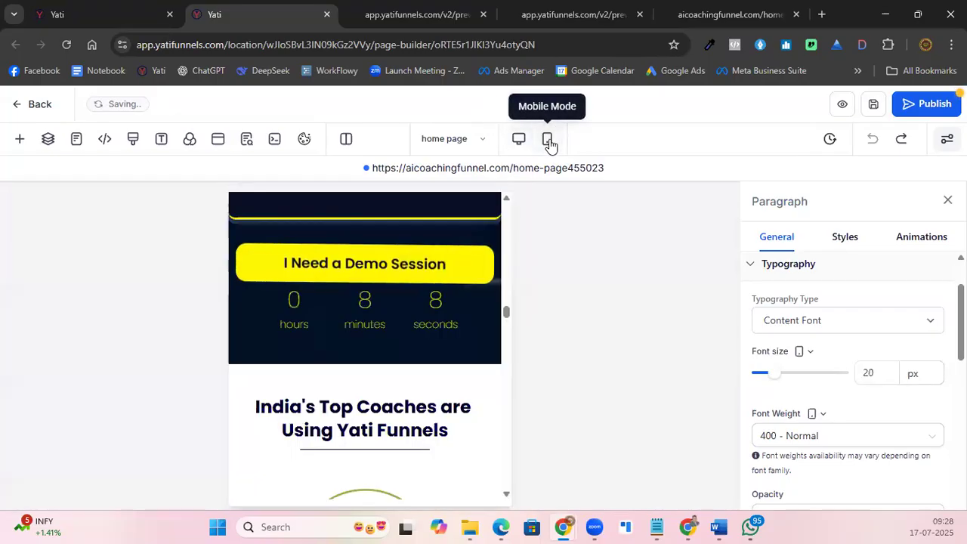
scroll(392, 310, down, 5)
scroll(392, 310, up, 10)
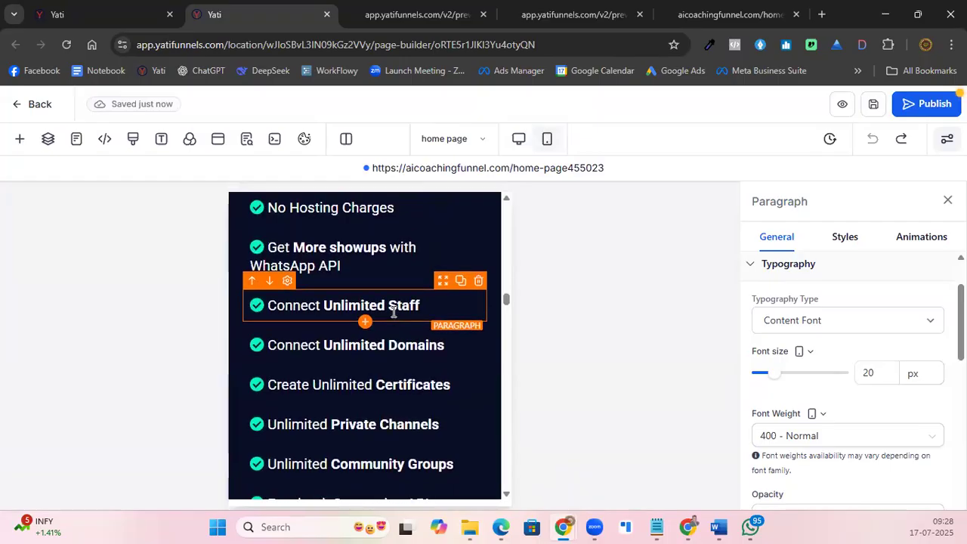
scroll(392, 311, up, 10)
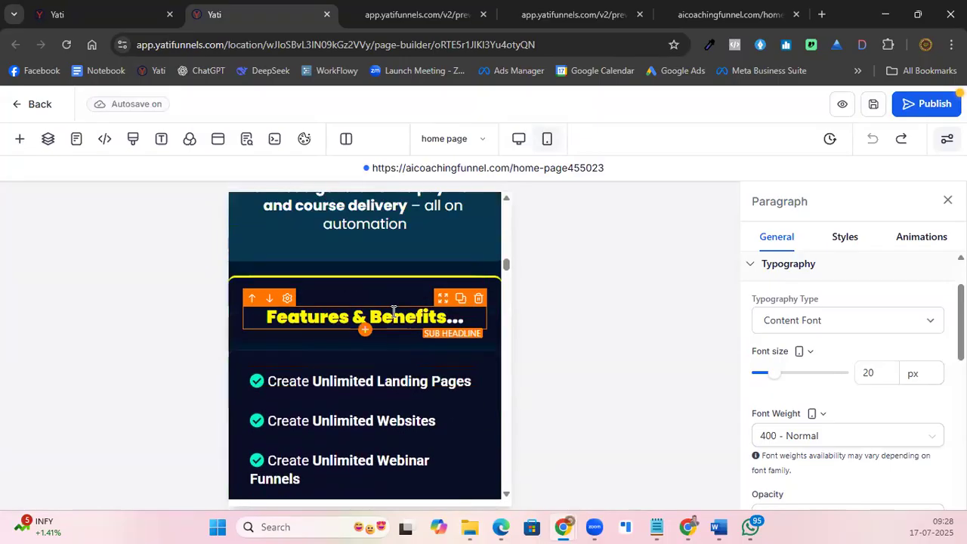
scroll(392, 315, up, 10)
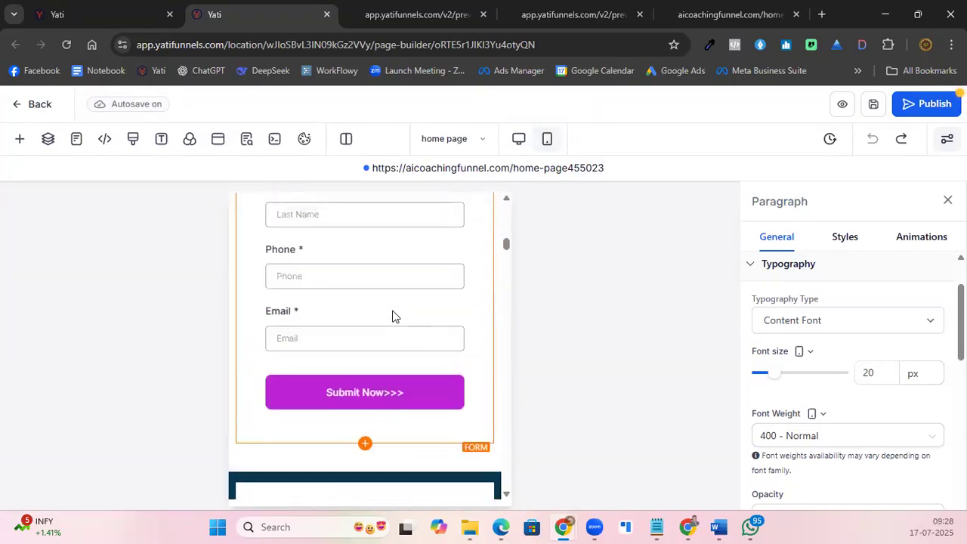
scroll(392, 316, up, 10)
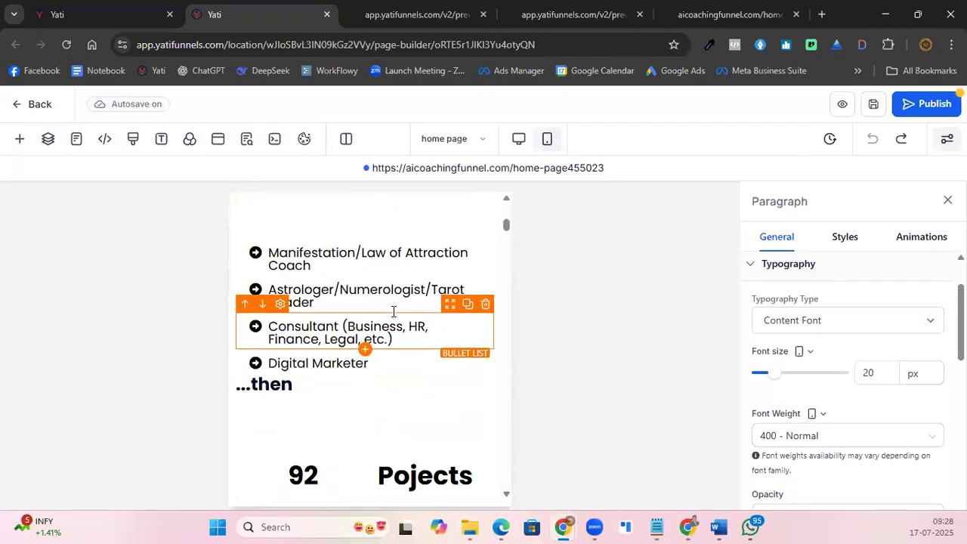
scroll(392, 310, up, 3)
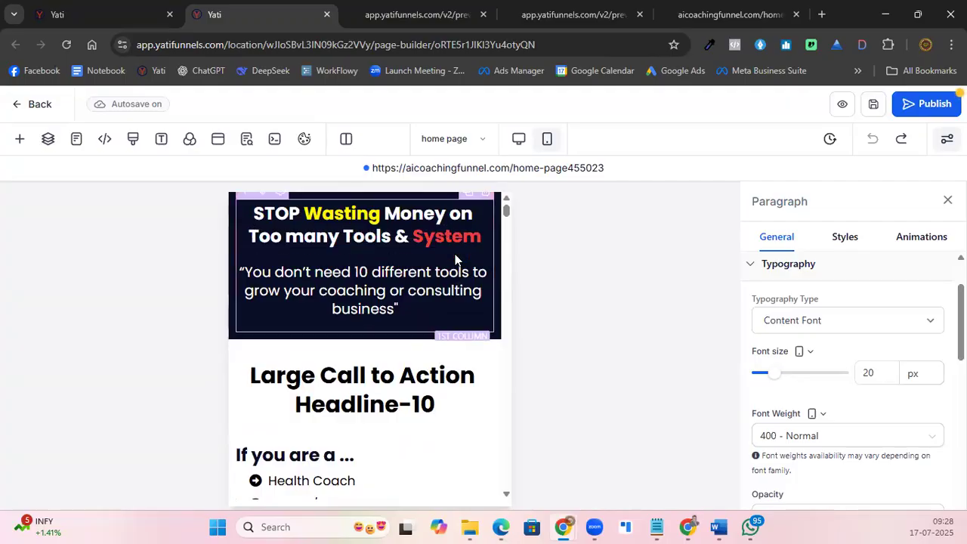
Publish the home page and check its main headline on the live aicoachingfunnel.com page.
click(924, 105)
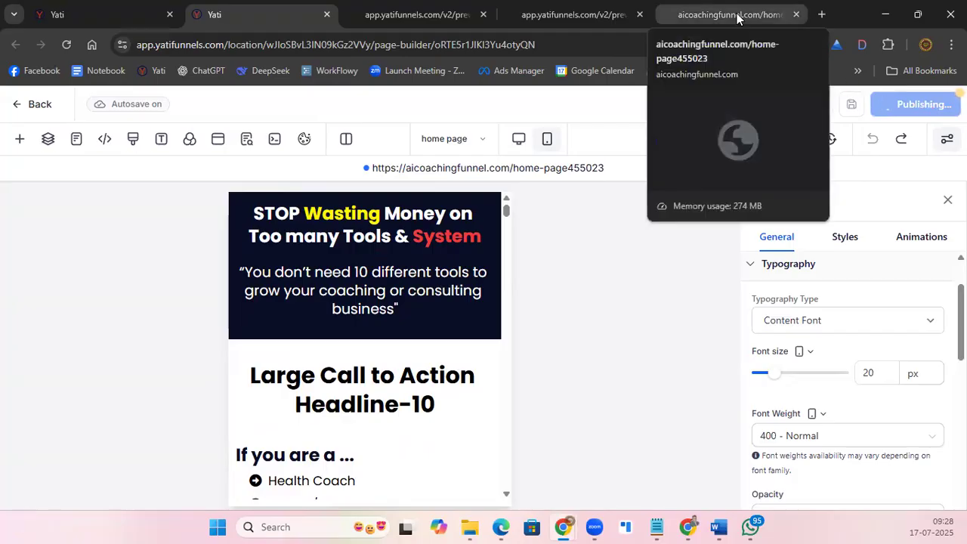
click(707, 18)
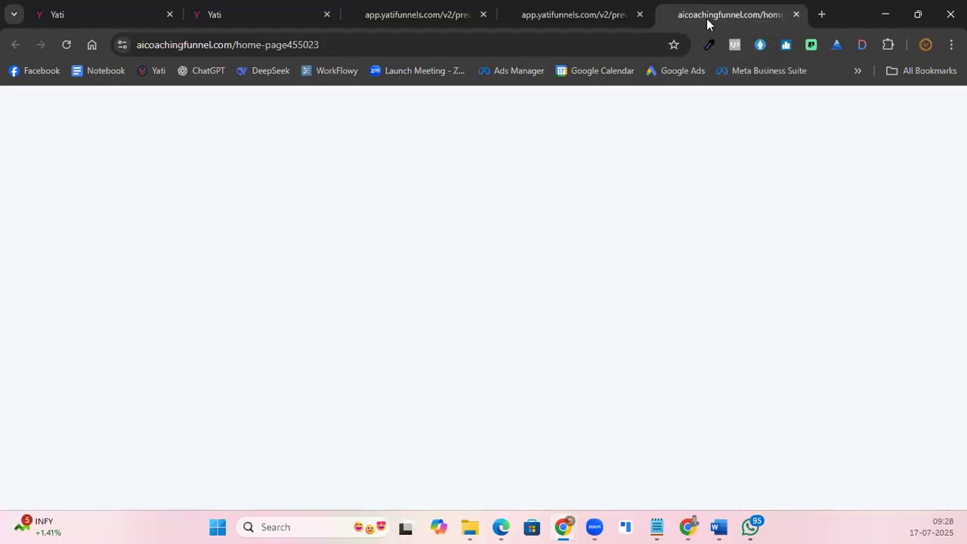
drag(46, 118, 855, 163)
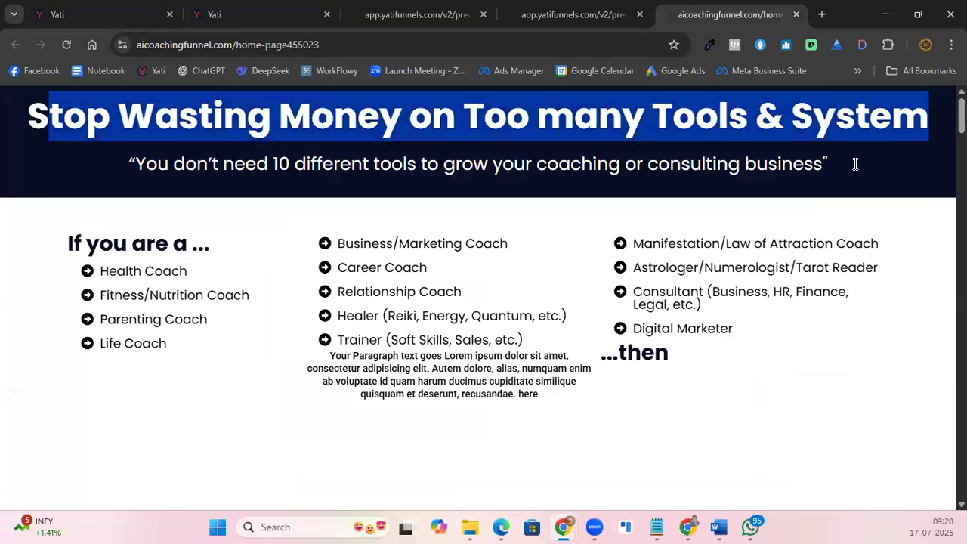
click(383, 121)
drag(263, 105, 570, 155)
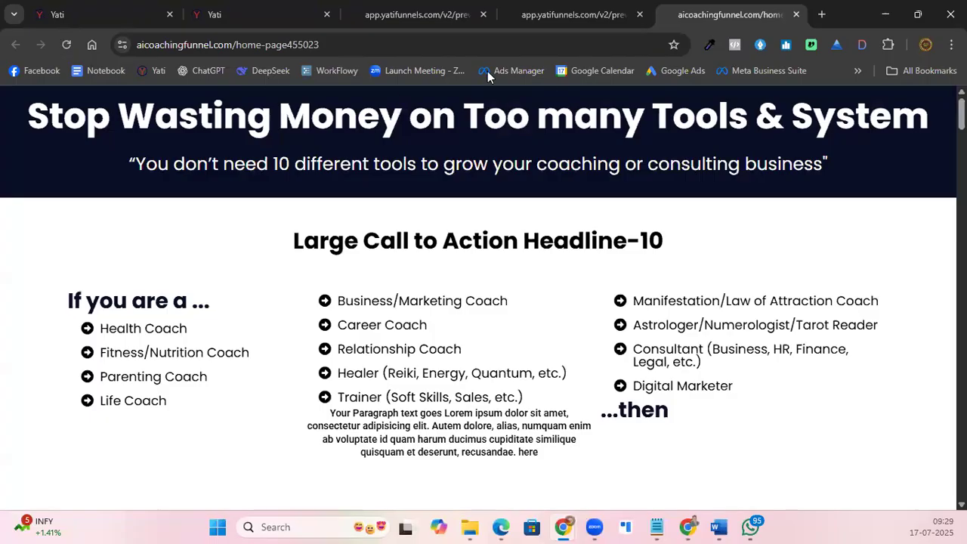
Publish the home page again with the editor in desktop mode, and open and reload its live URL.
click(264, 23)
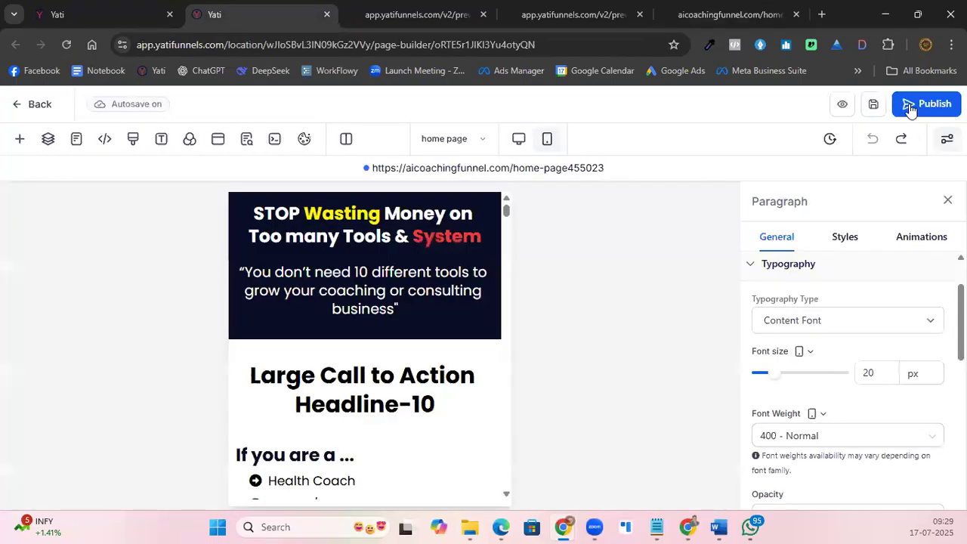
click(519, 139)
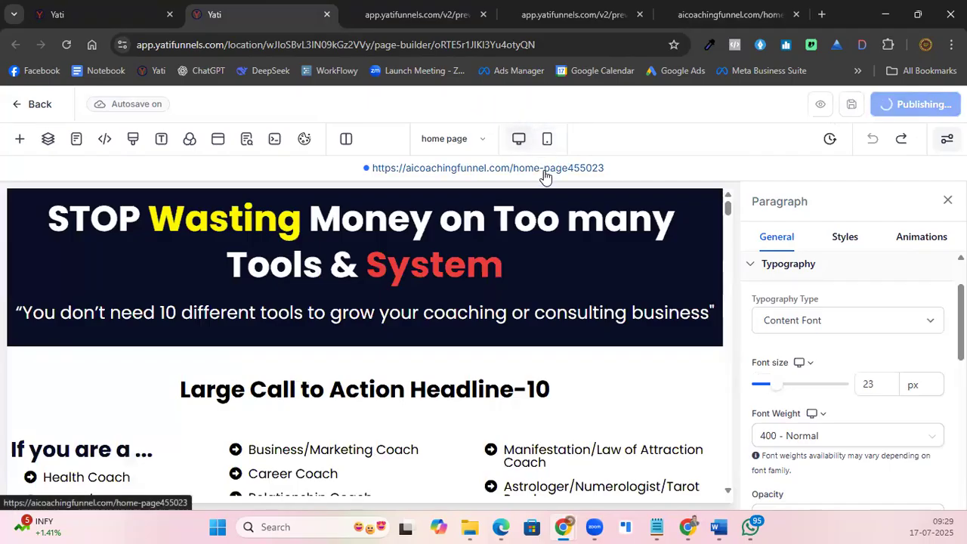
click(544, 170)
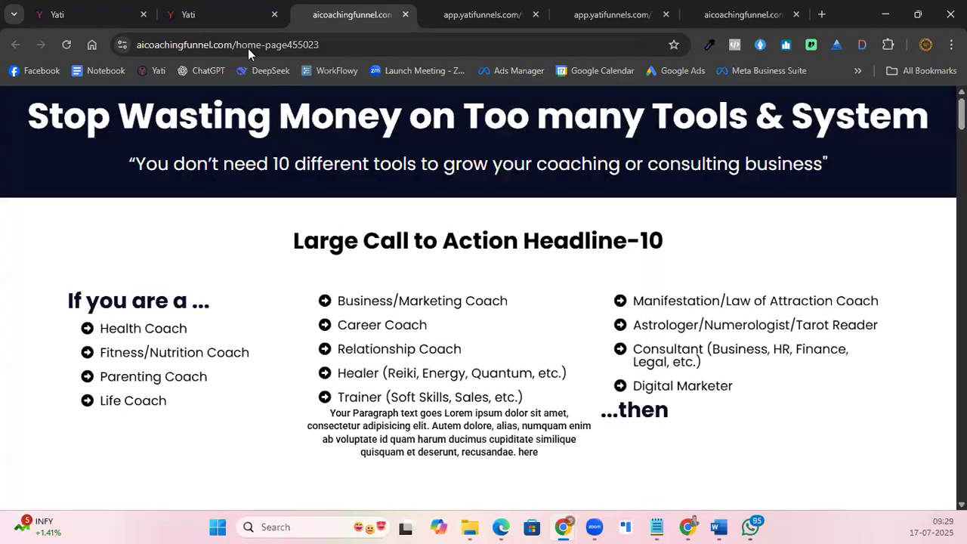
click(66, 43)
Close all live page and preview tabs and reload the page editor.
click(405, 14)
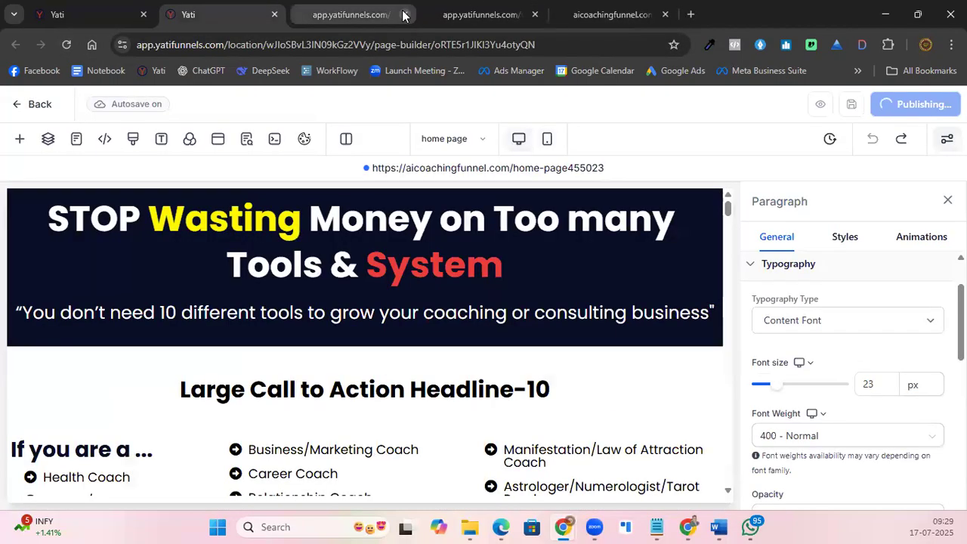
click(404, 15)
click(404, 14)
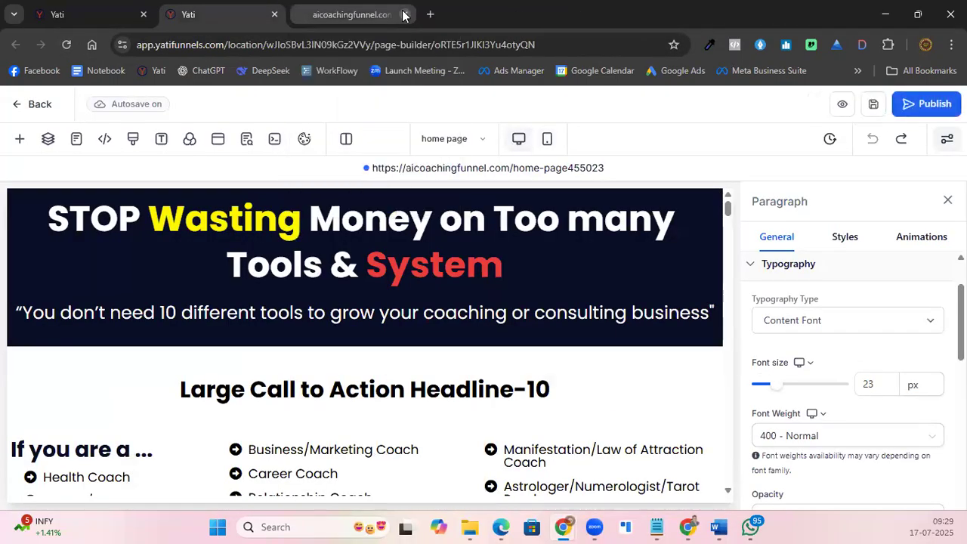
click(406, 14)
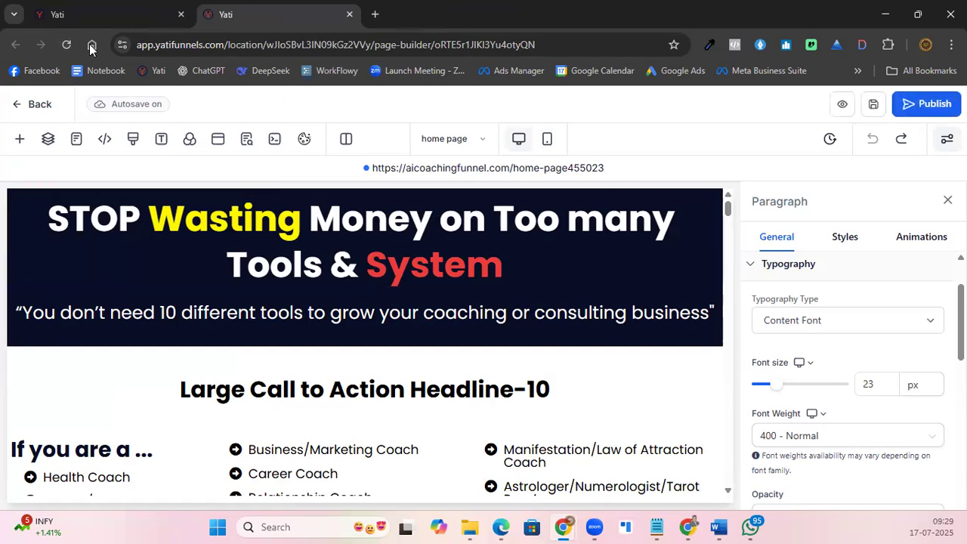
click(67, 45)
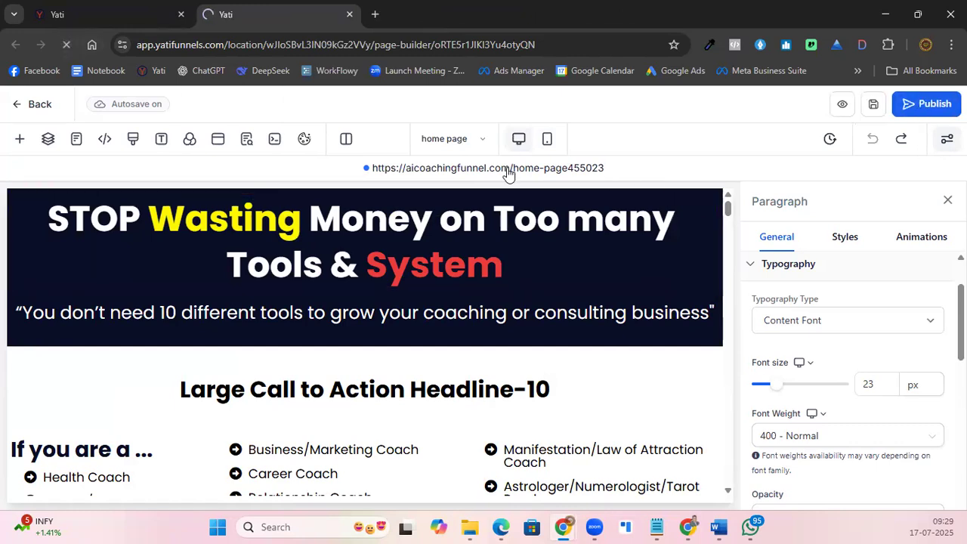